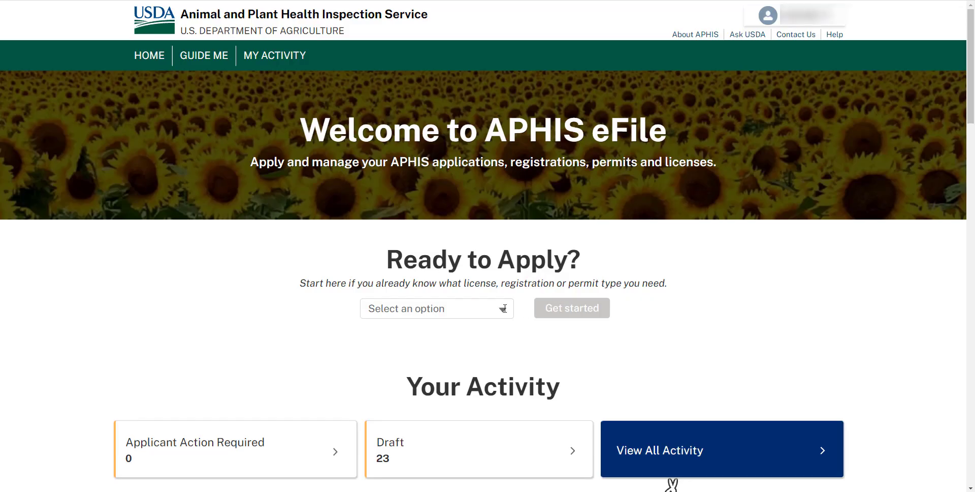
Choose PPQ-587 plant import from the application types and get started
left_click(504, 308)
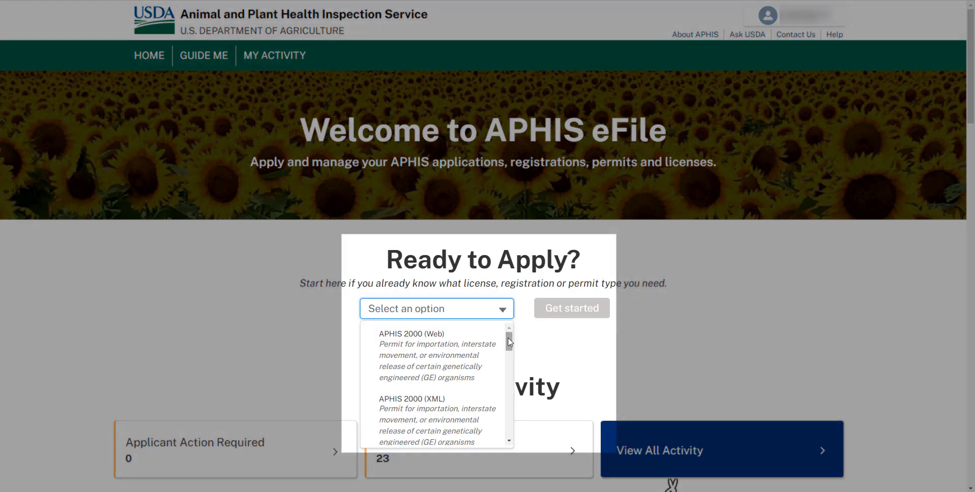
scroll(502, 345, "down", 1)
scroll(487, 356, "down", 2)
scroll(475, 362, "down", 2)
scroll(472, 364, "down", 2)
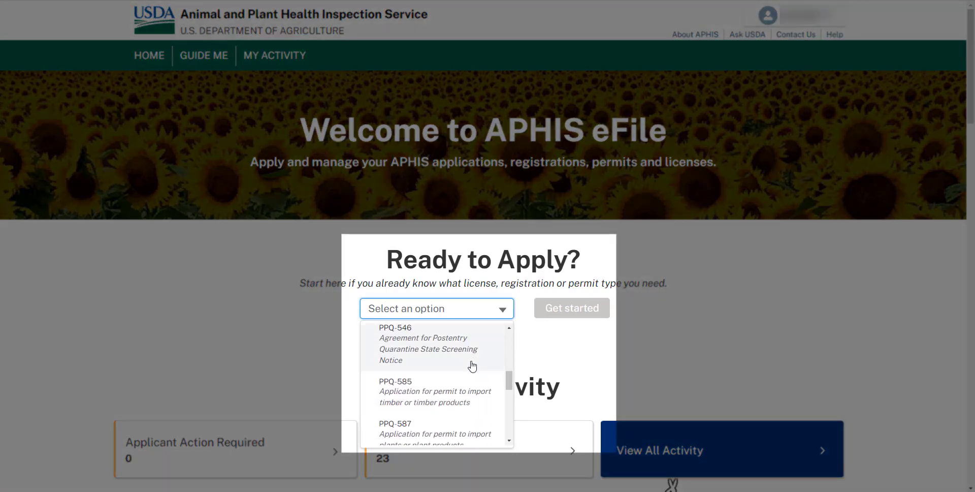
scroll(469, 363, "down", 2)
scroll(447, 355, "down", 2)
scroll(443, 354, "up", 1)
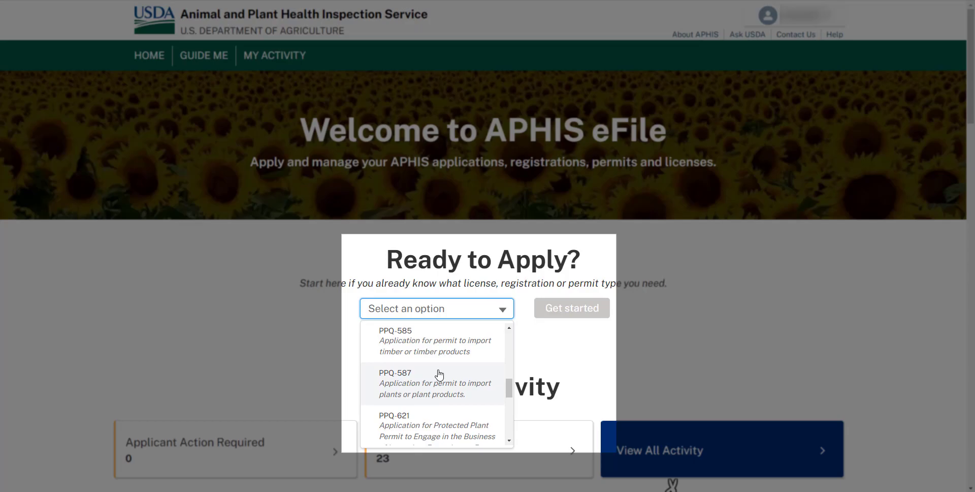
left_click(437, 373)
left_click(579, 311)
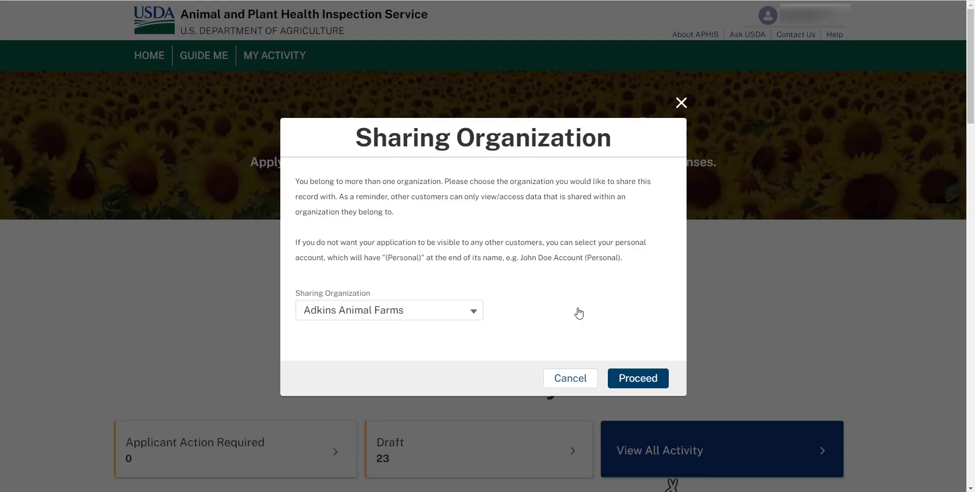
Select Ag. Products as the sharing organization and proceed
left_click(480, 310)
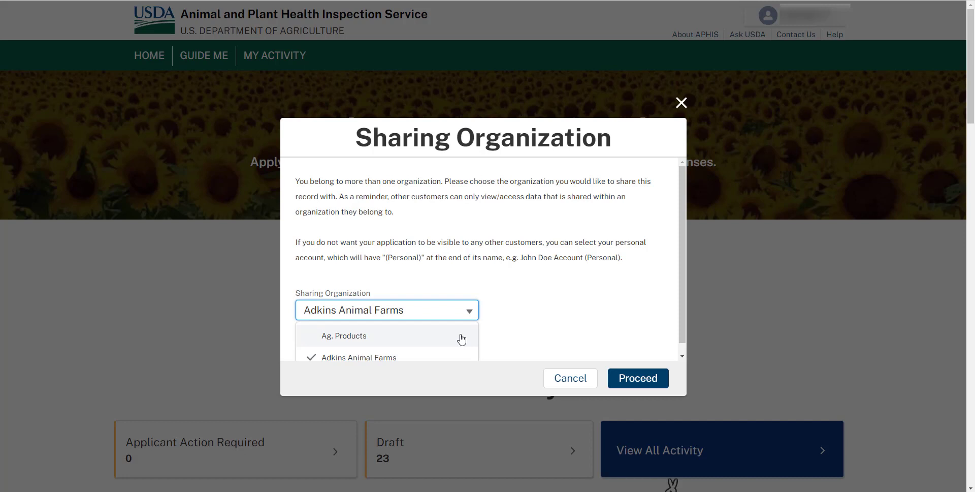
scroll(462, 339, "down", 1)
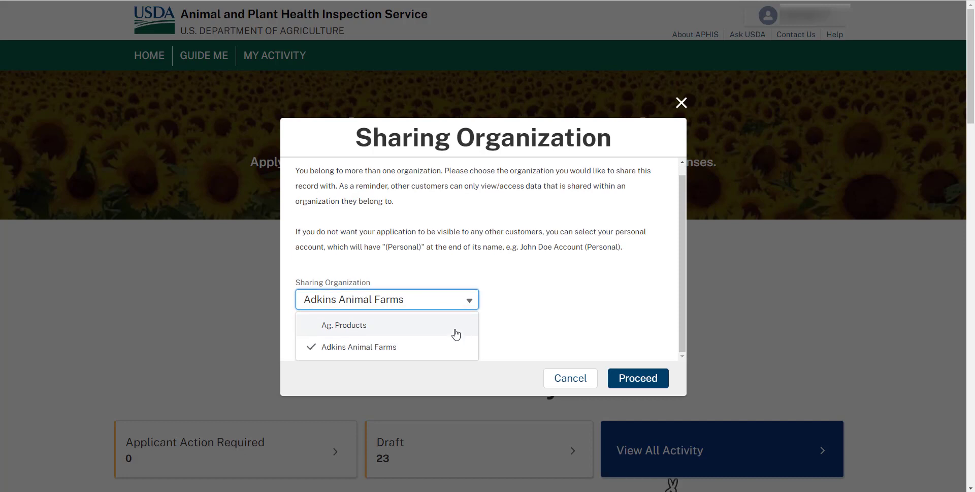
left_click(460, 334)
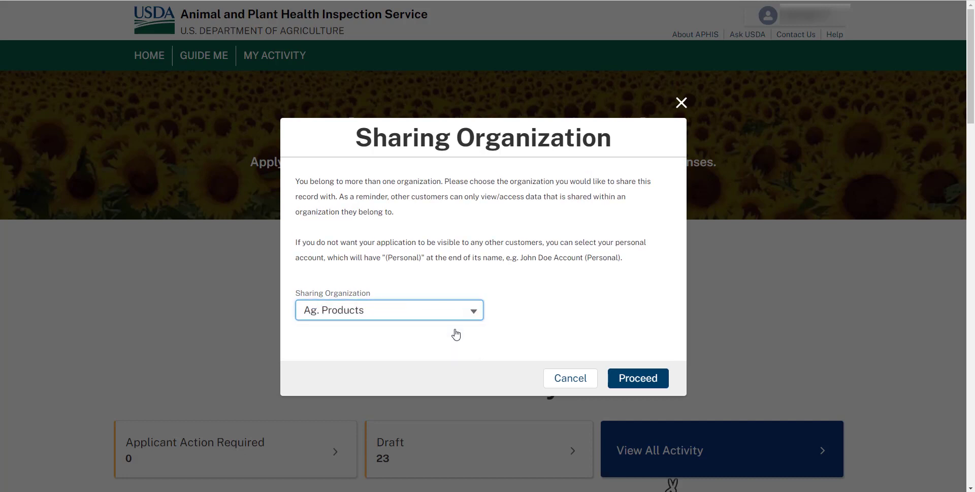
left_click(629, 382)
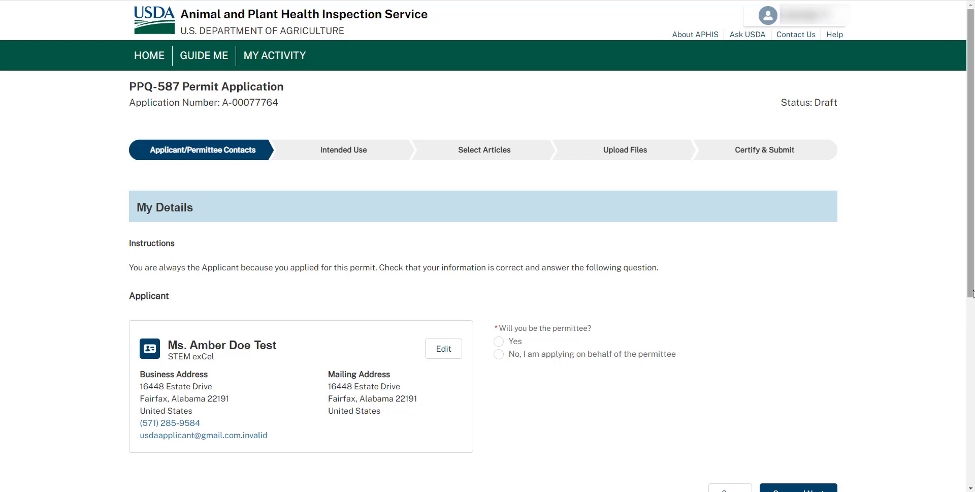
Scroll down My Details to the applicant contact card and permittee question
scroll(971, 308, "down", 3)
scroll(854, 317, "down", 3)
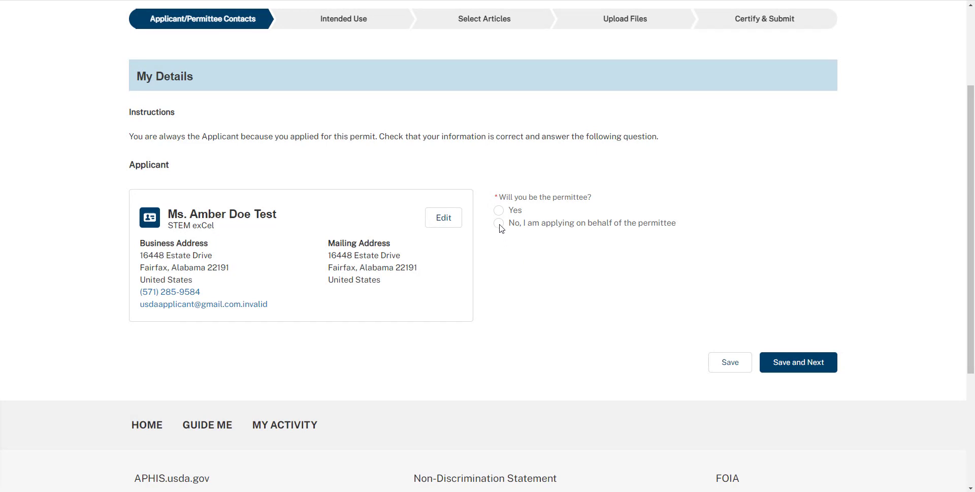
Answer Yes to 'Will you be the permittee?' and save the contacts step
left_click(499, 224)
scroll(827, 284, "down", 1)
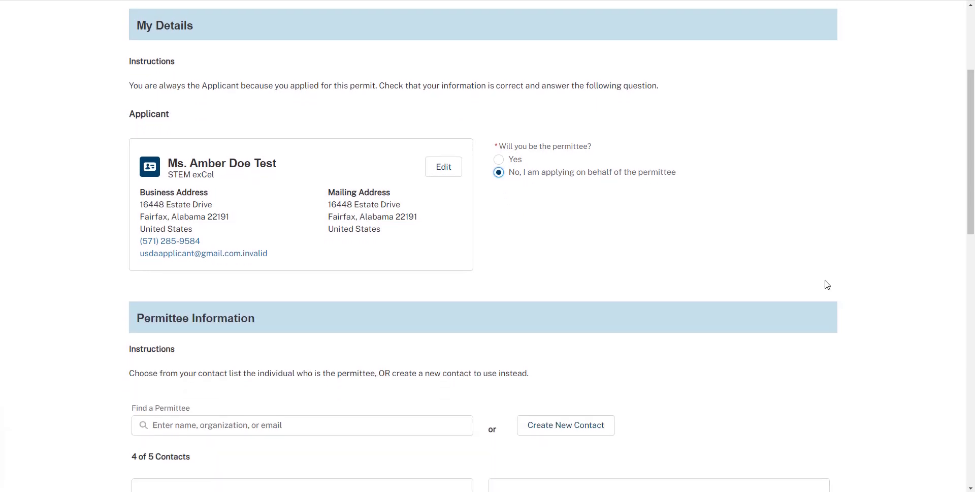
left_click(499, 159)
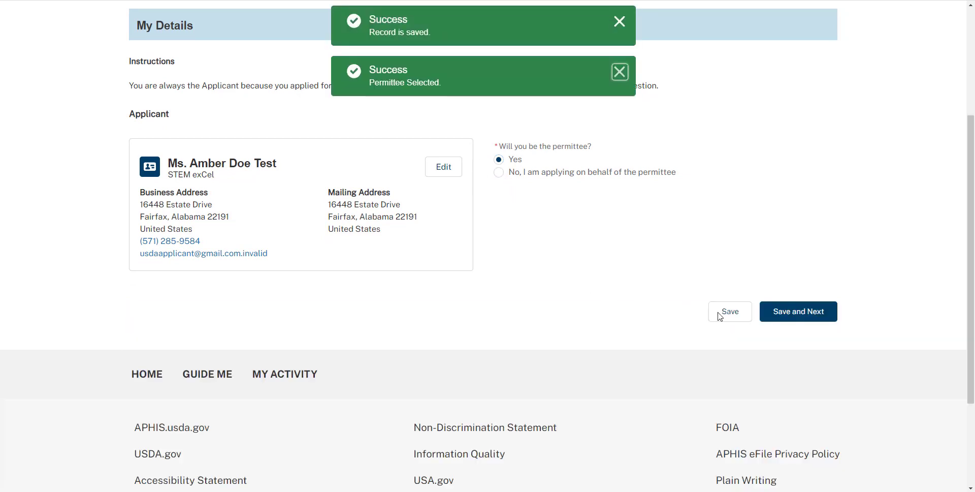
left_click(785, 320)
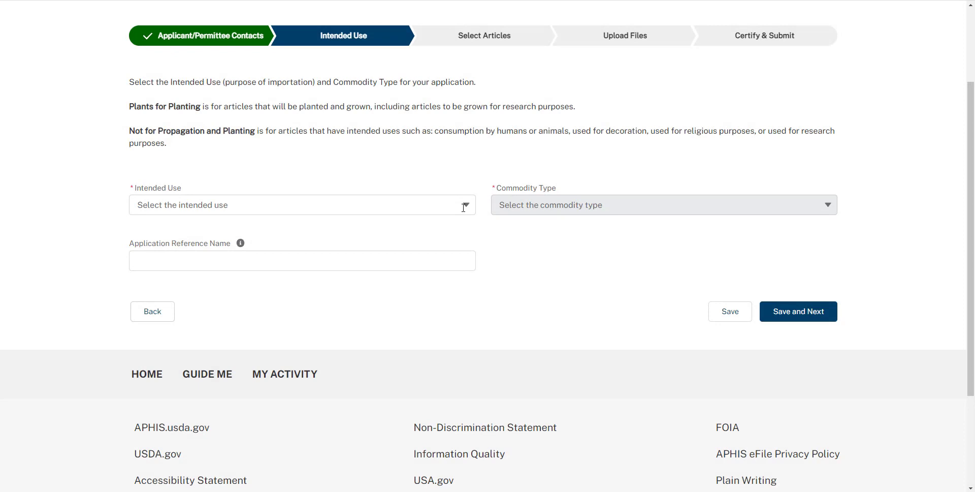
Choose Plants for Planting as Intended Use and Plants for Propagation as Commodity Type
left_click(463, 207)
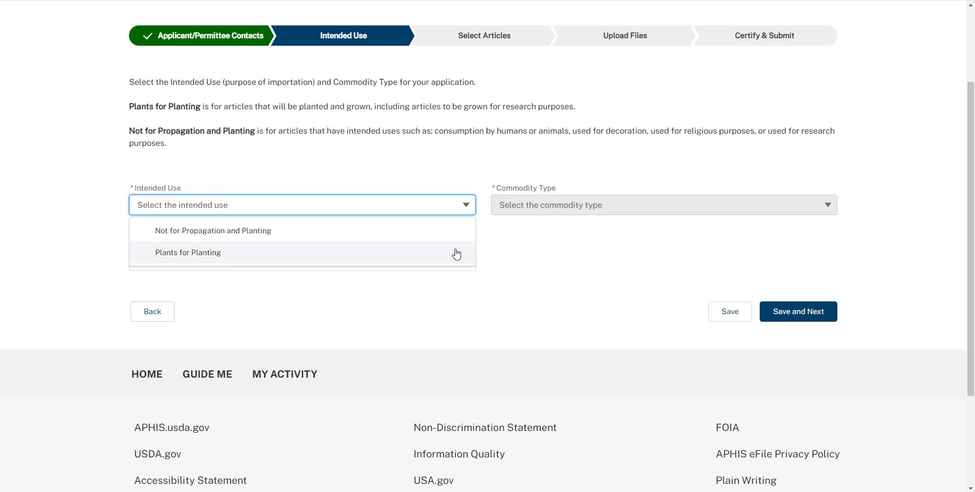
left_click(457, 252)
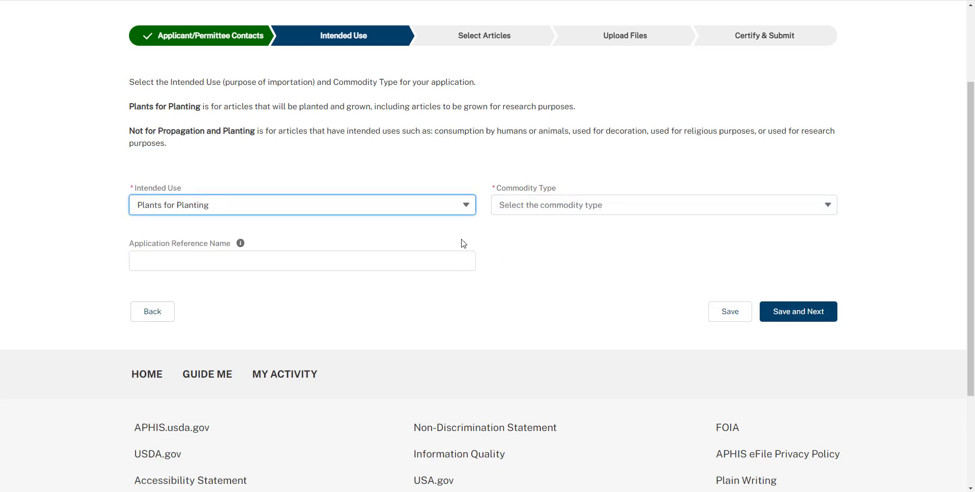
left_click(516, 202)
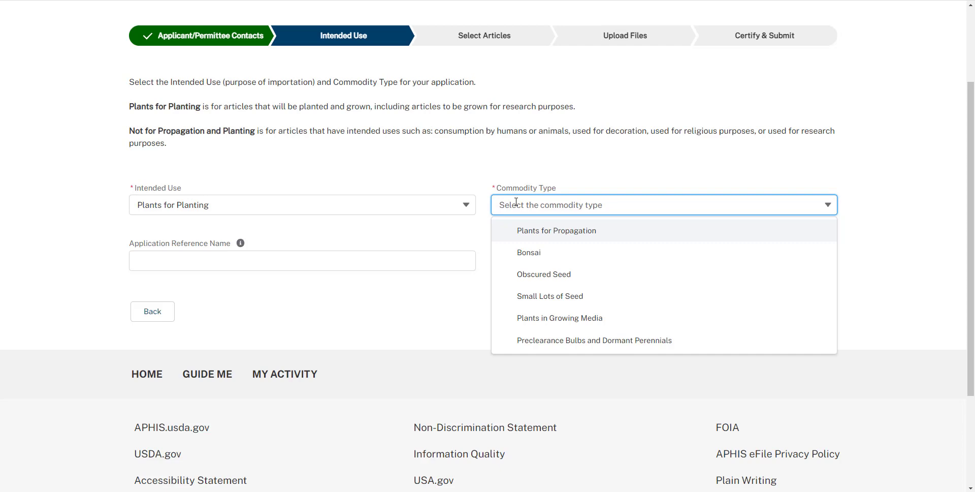
left_click(520, 233)
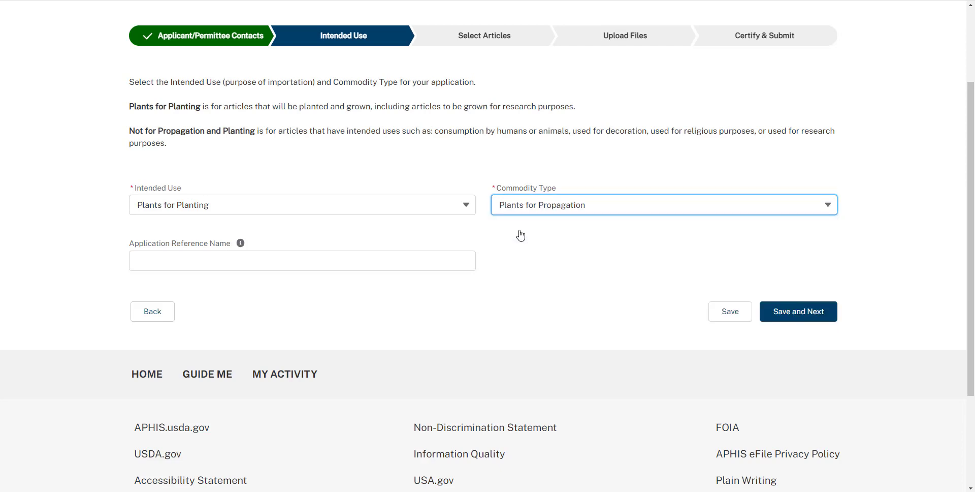
left_click(520, 234)
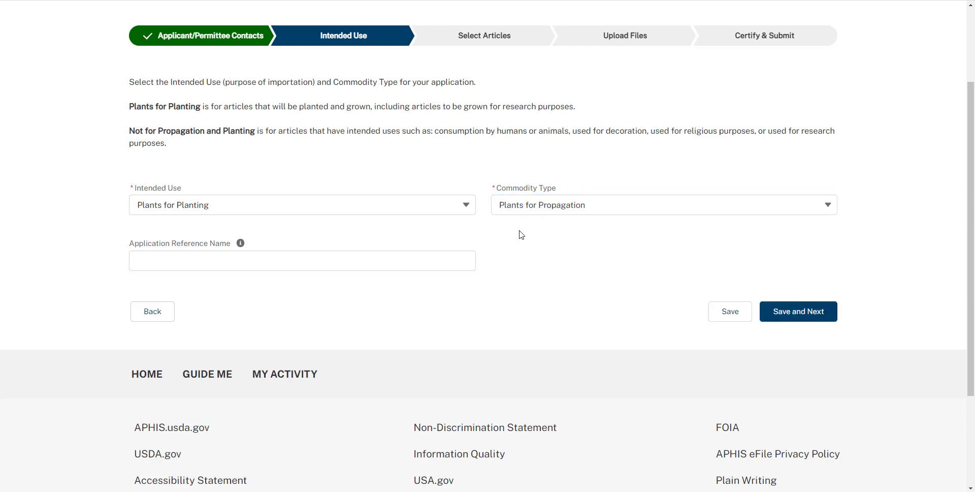
Enter 'Spring Shipment' as the Application Reference Name and save the Intended Use step
left_click(463, 260)
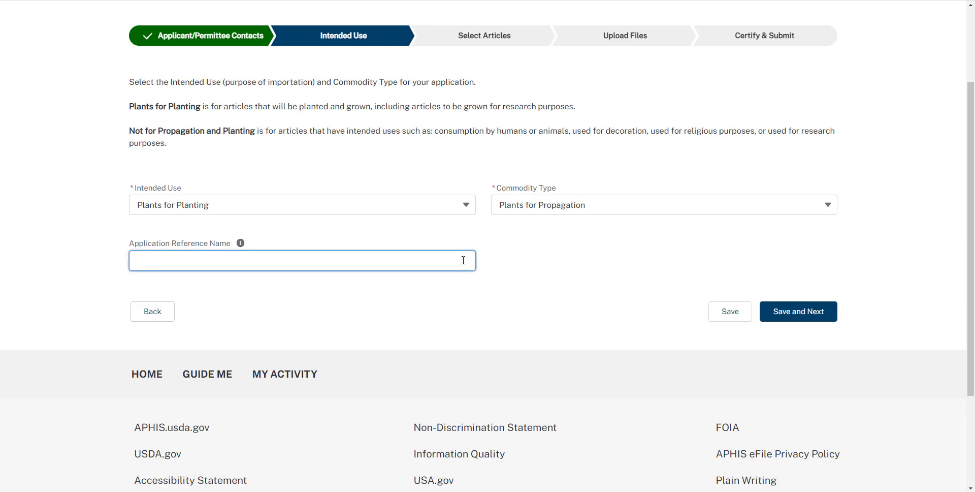
type("Spring S")
type("hipment")
left_click(485, 279)
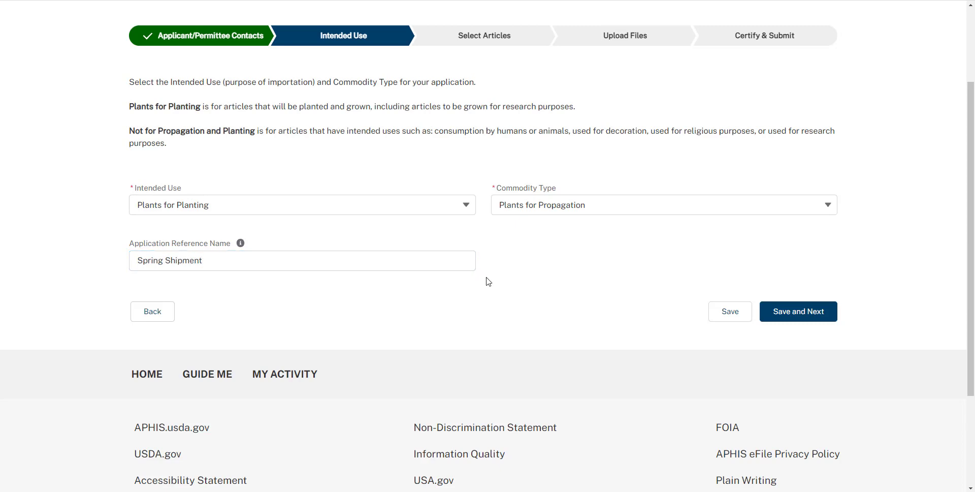
left_click(798, 318)
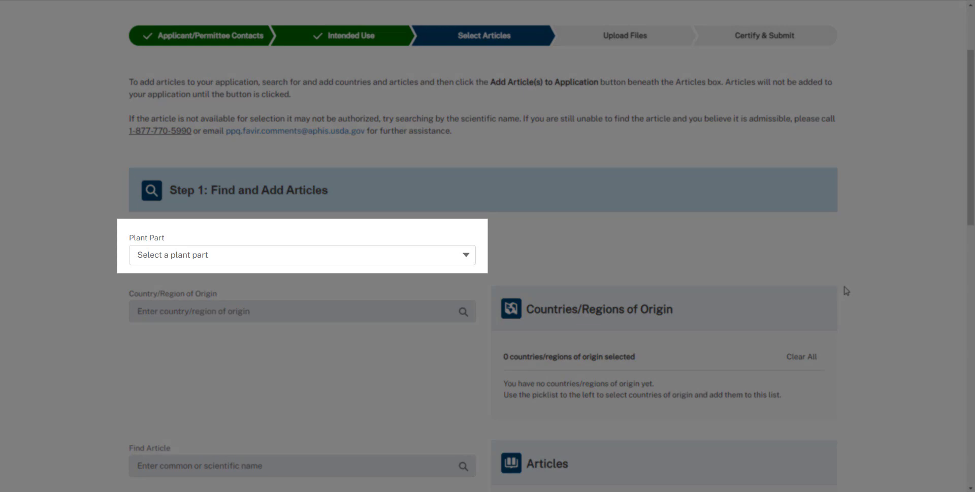
Select All Plant Parts Except Seeds in the Plant Part dropdown
left_click(462, 256)
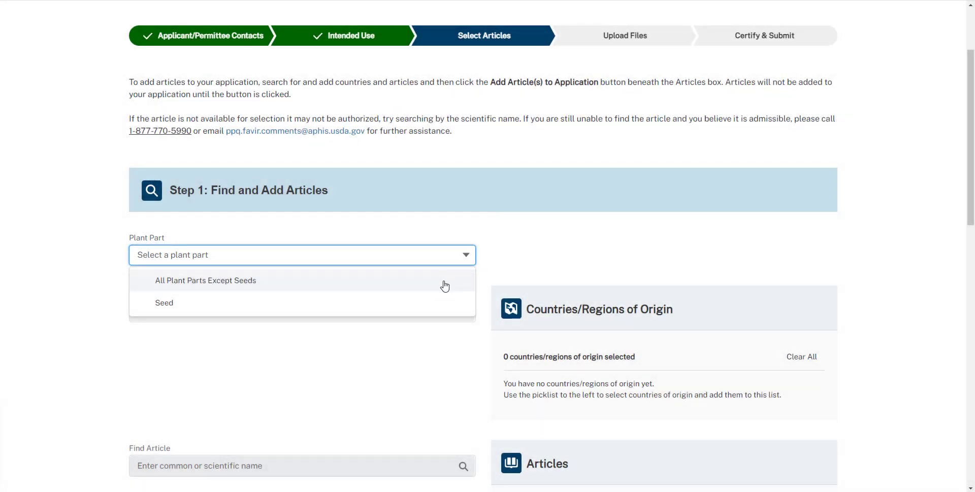
left_click(445, 282)
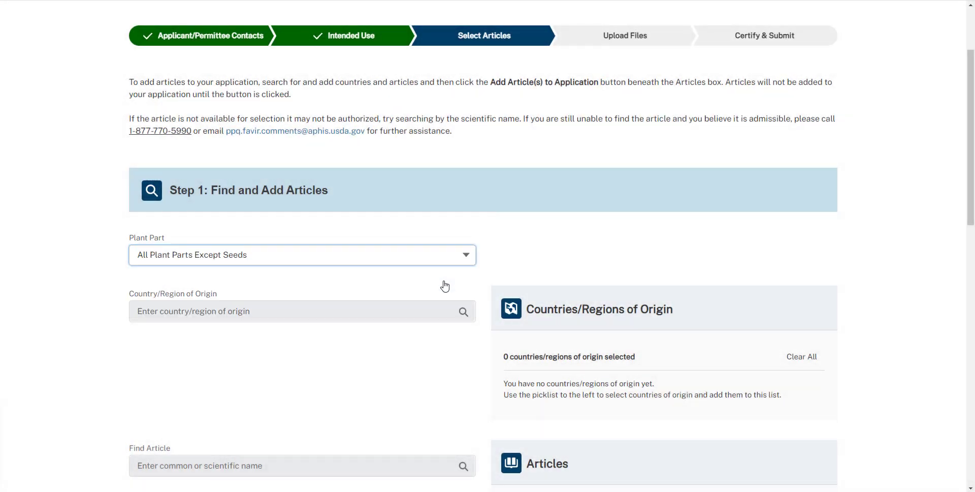
scroll(891, 259, "down", 3)
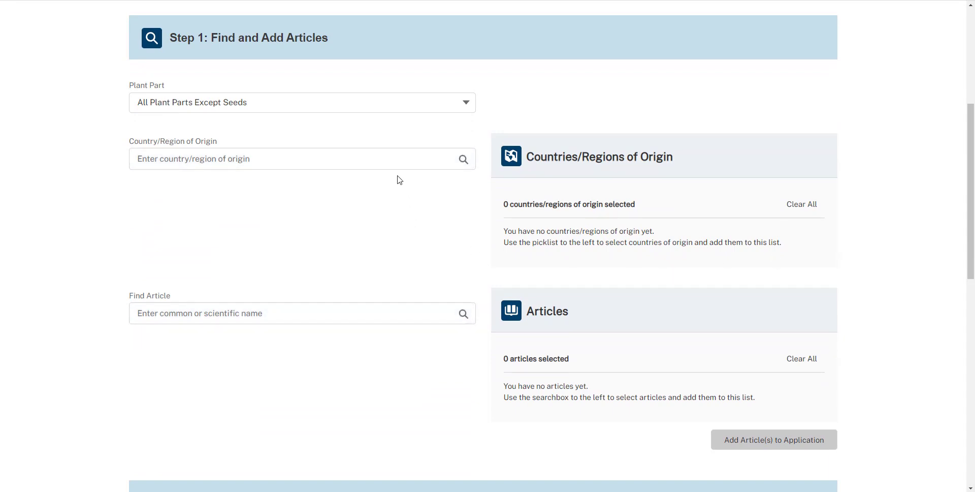
Add Canada, Netherlands and United Kingdom as countries of origin from the search suggestions
left_click(394, 165)
type("can")
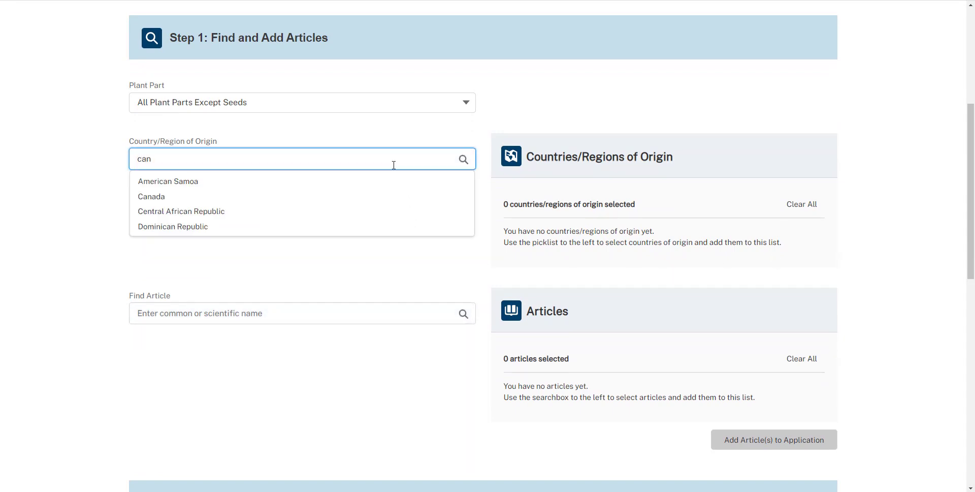
left_click(377, 198)
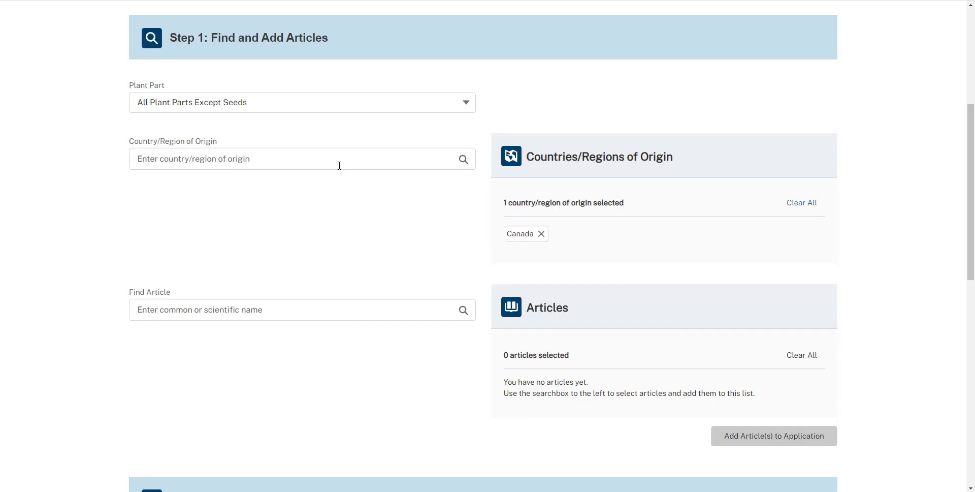
type("nether")
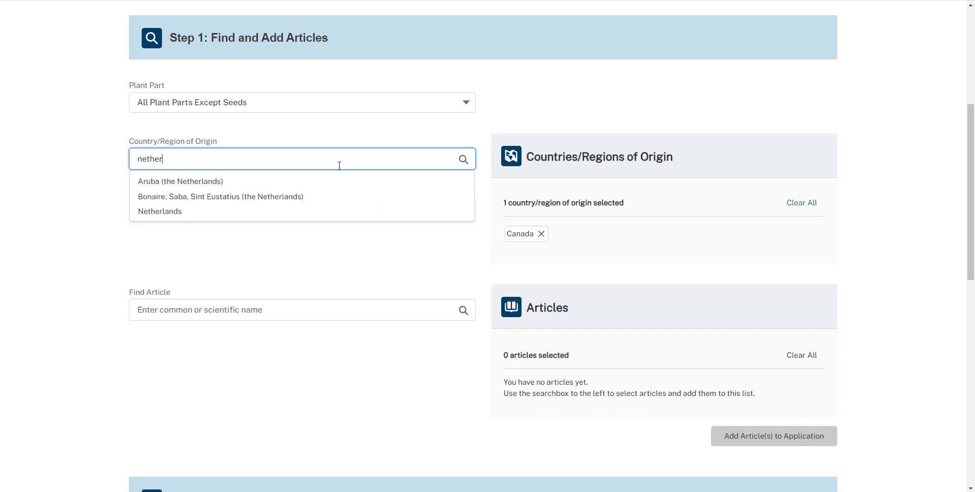
left_click(330, 215)
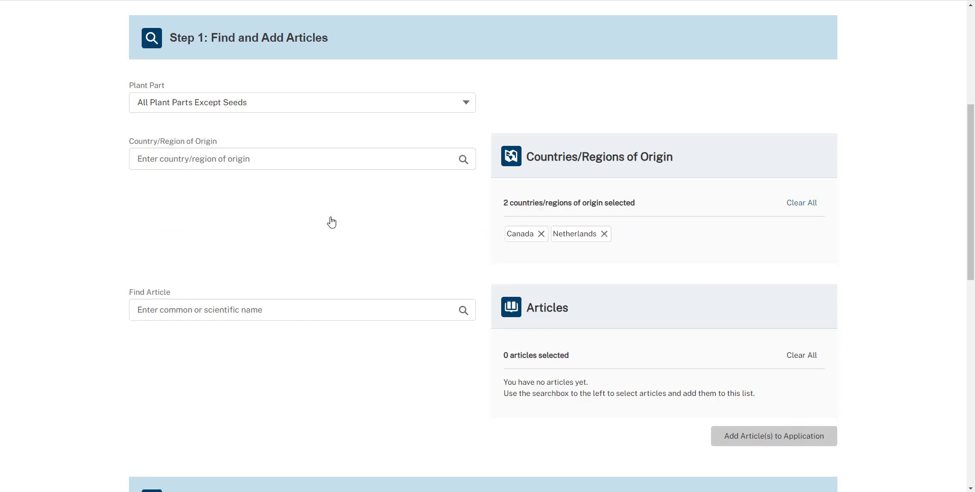
type("gre")
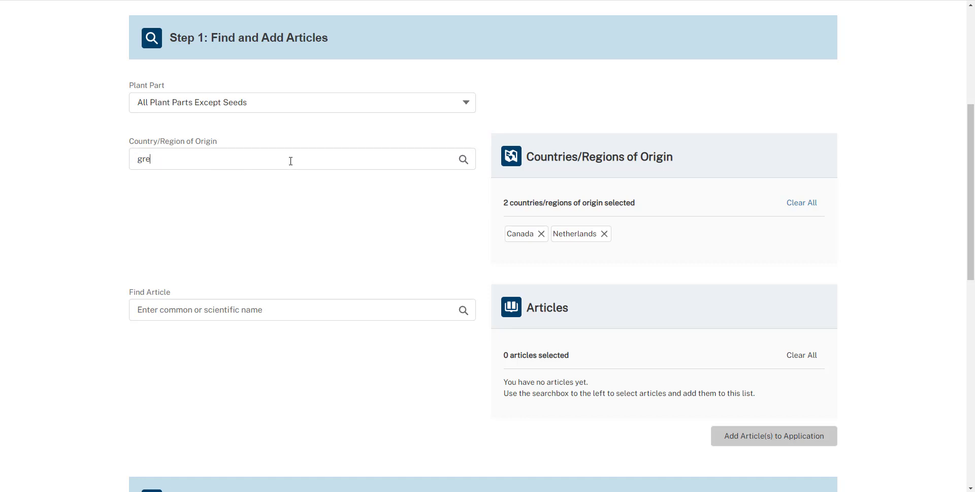
type("at br")
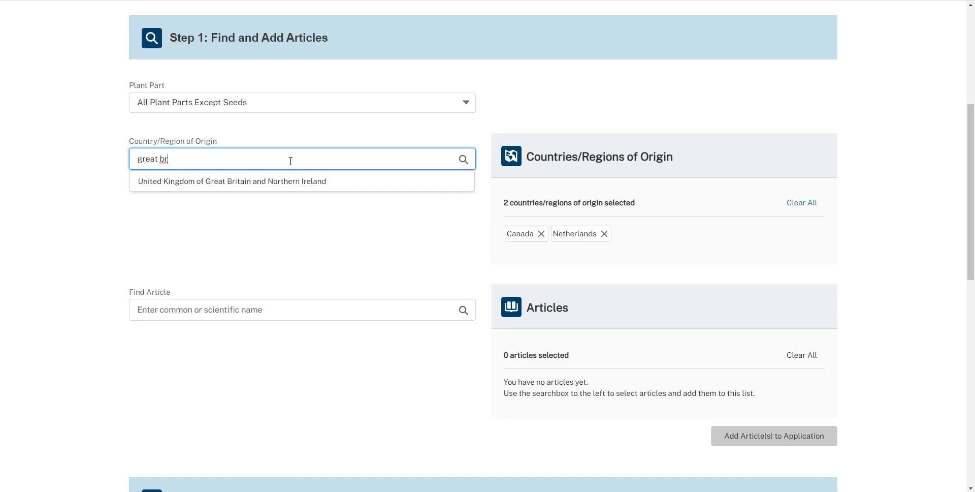
left_click(302, 181)
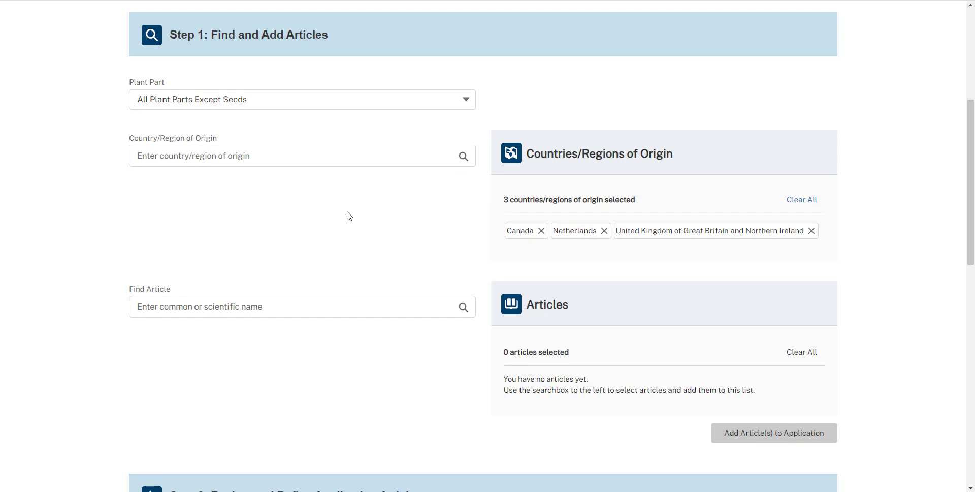
Find Dahlia by searching 'dah' and add it to the application's articles
left_click(361, 306)
type("da")
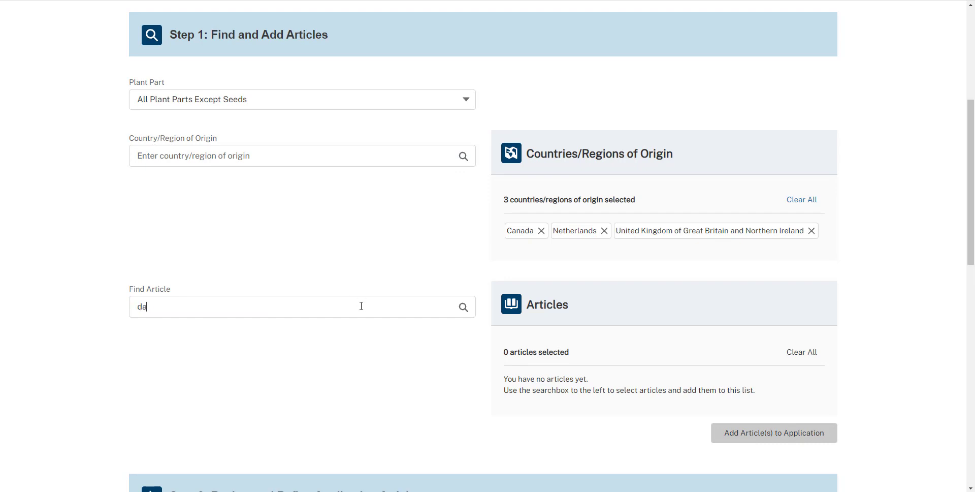
type("h")
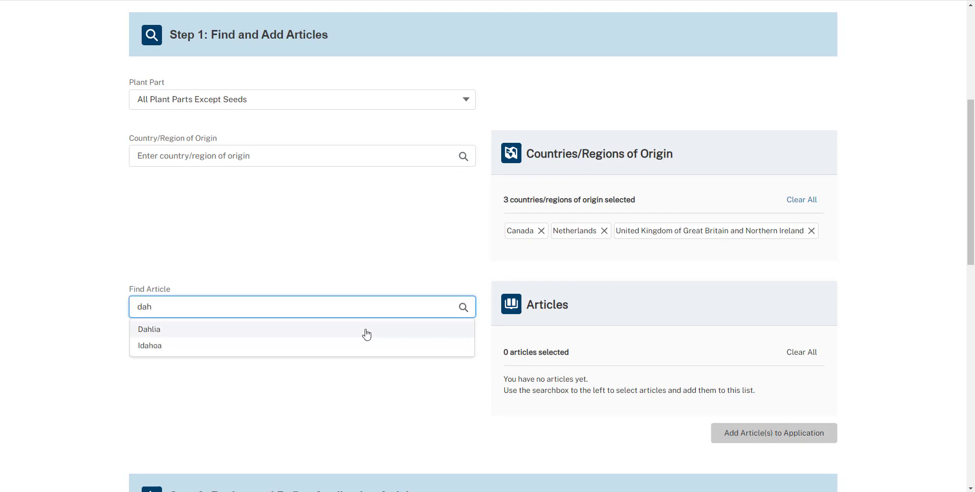
left_click(367, 332)
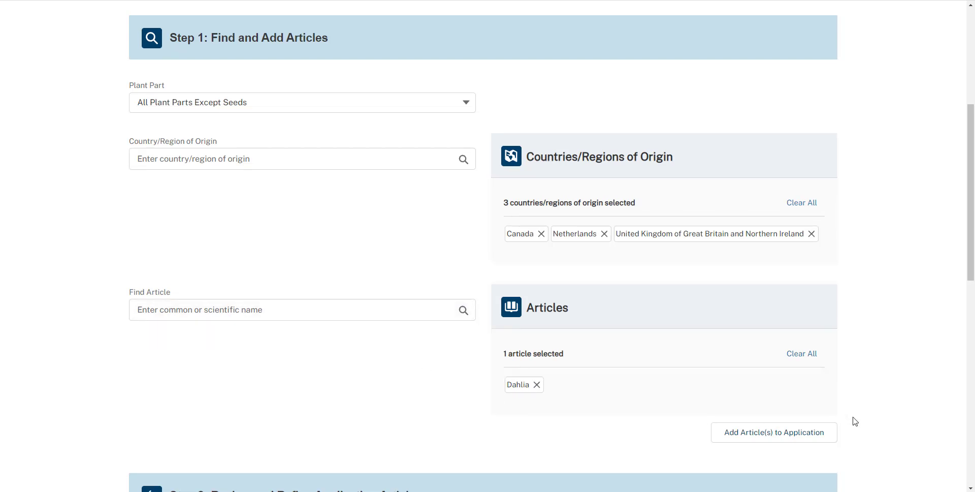
left_click(825, 435)
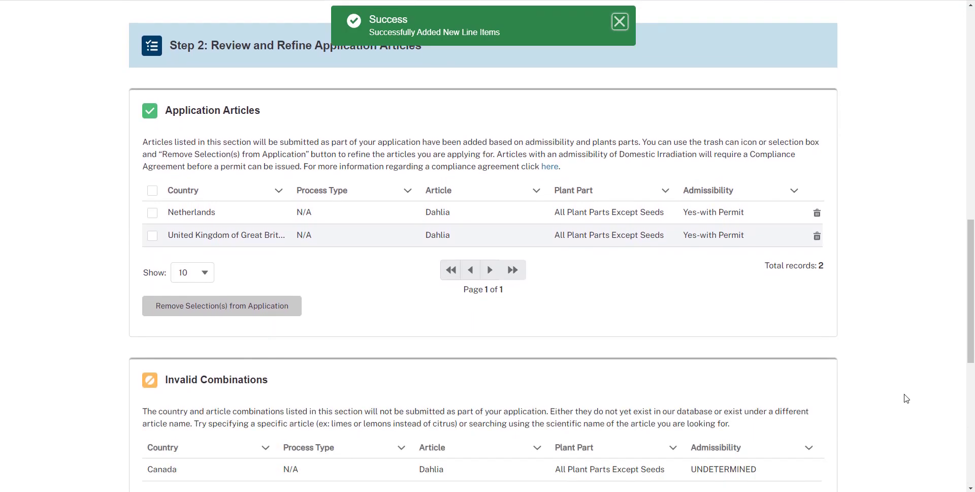
Review the Dahlia article lines and invalid combinations, then save Select Articles
left_click_drag(968, 345, 973, 351)
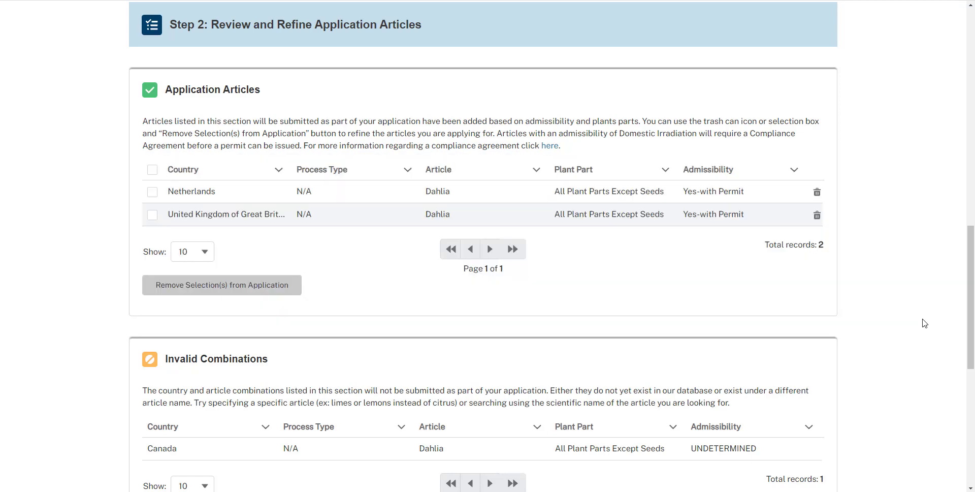
scroll(924, 323, "down", 3)
scroll(863, 386, "down", 2)
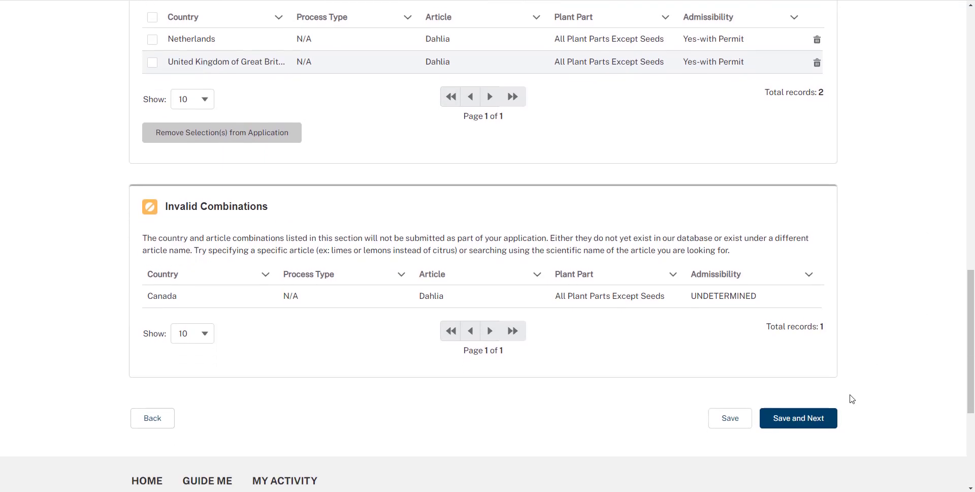
left_click(832, 421)
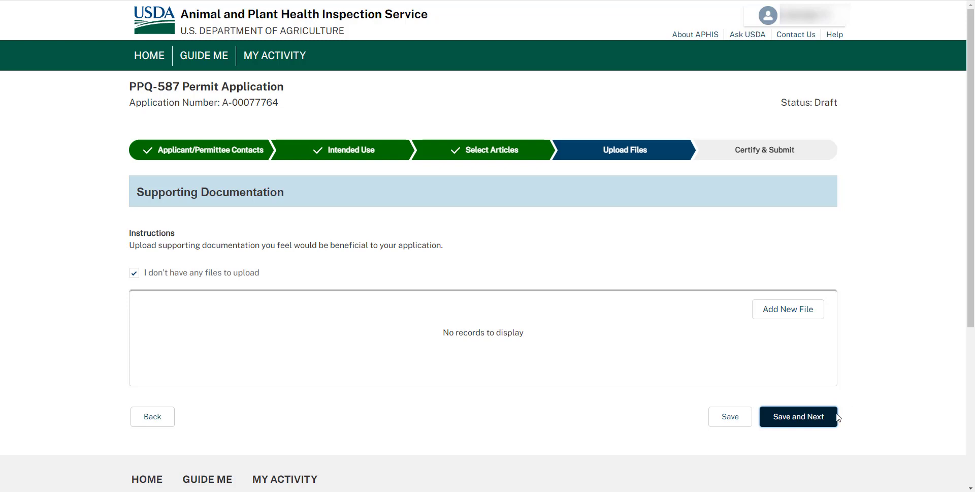
Skip file uploads and move on to the Certify & Submit review page
left_click(814, 427)
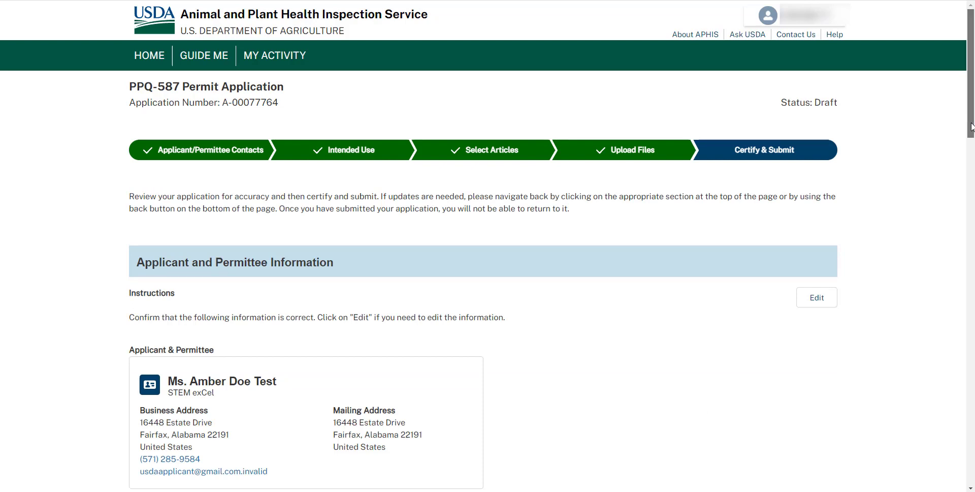
Tick the accuracy and import-requirements certifications and submit the PPQ-587 application
left_click_drag(971, 127, 971, 401)
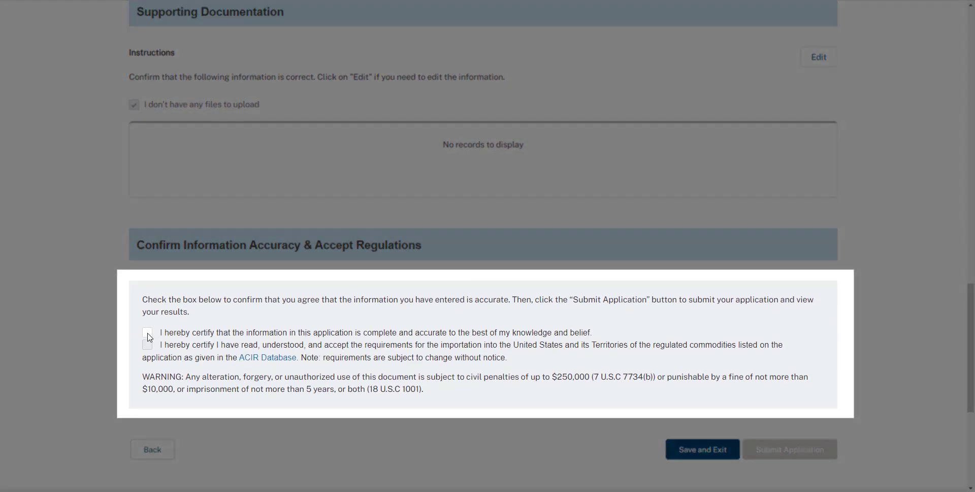
left_click(148, 334)
left_click(147, 345)
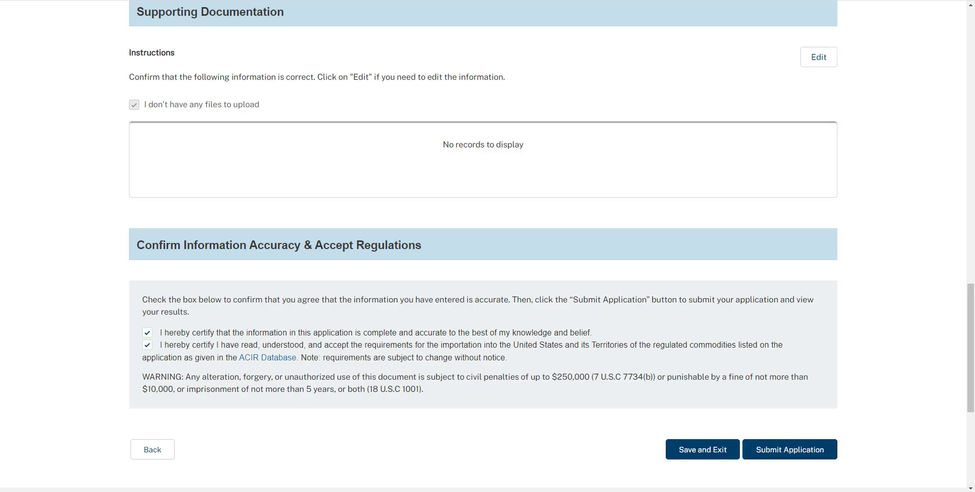
left_click(764, 456)
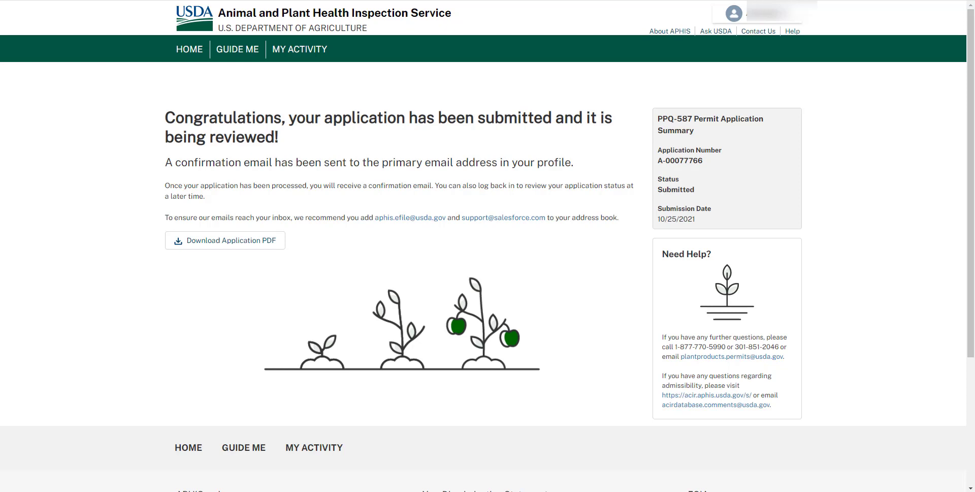
Go from the submission confirmation to the My Activity list of applications
left_click(321, 51)
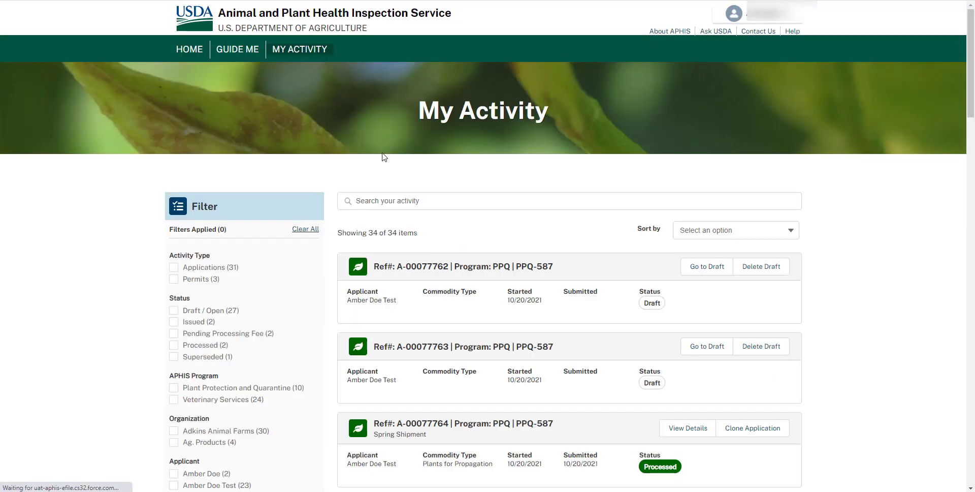
left_click(395, 200)
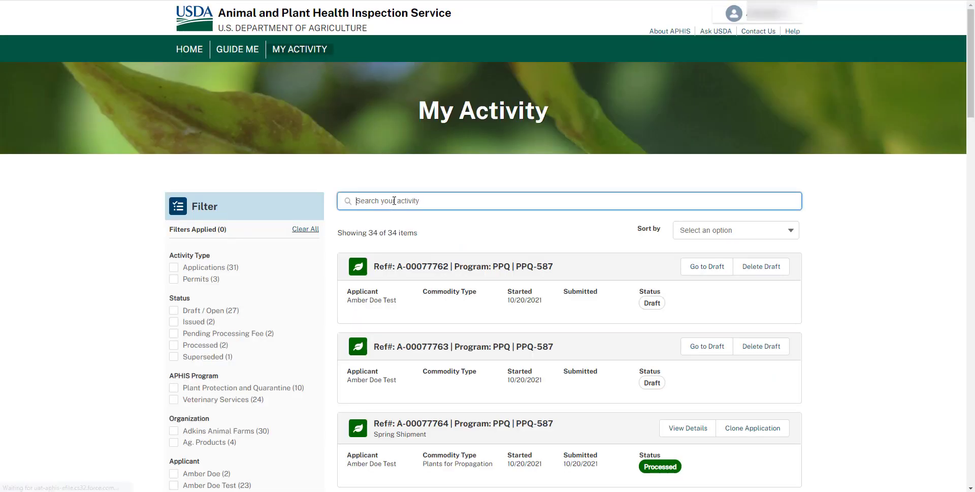
key("ctrl+v")
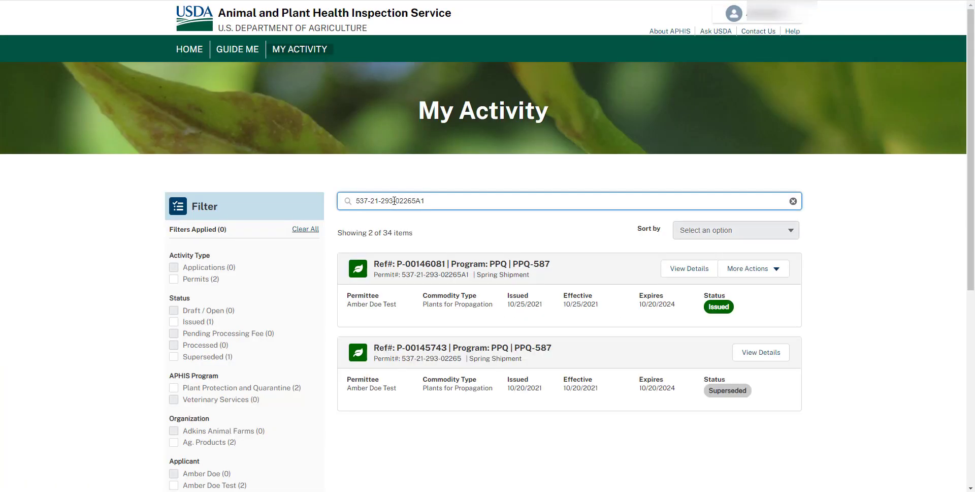
left_click(765, 271)
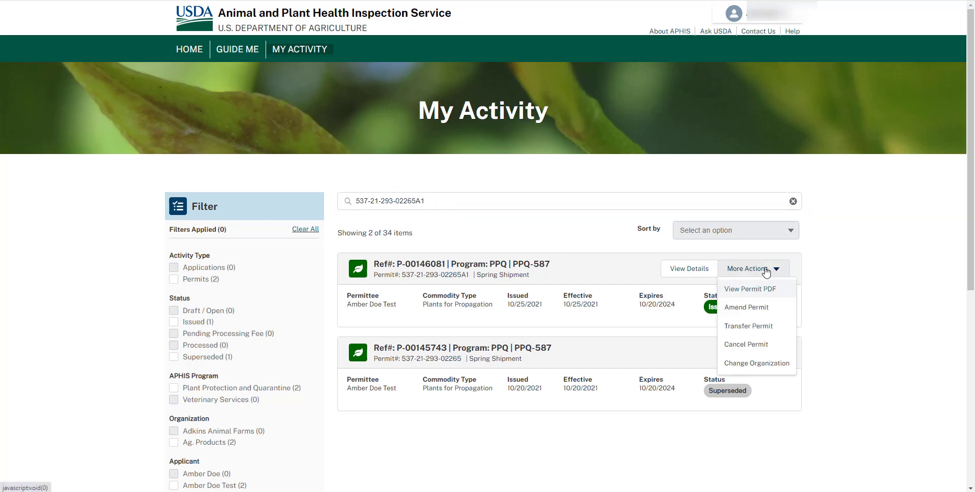